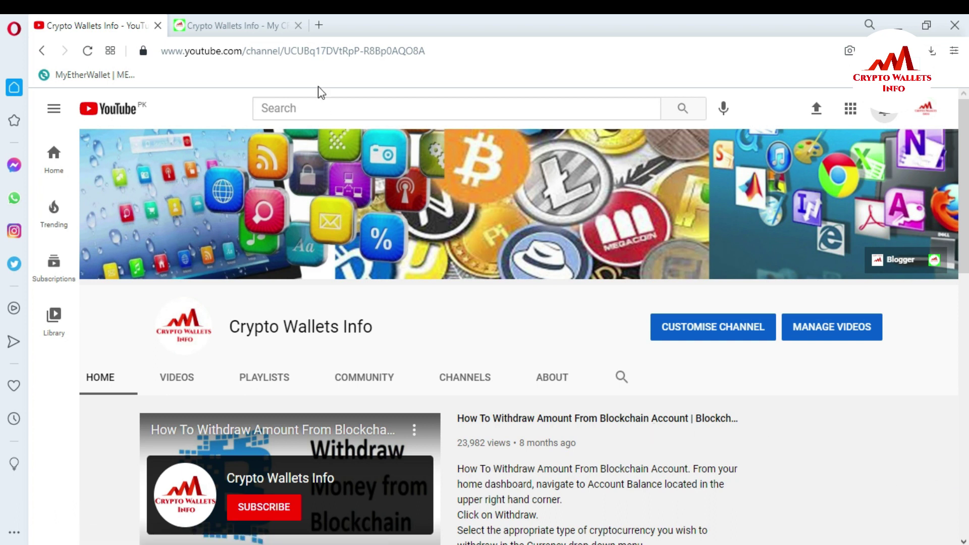
Switch Opera to the Crypto Wallets Info tab showing cryptowalletsinfo.com
click(233, 24)
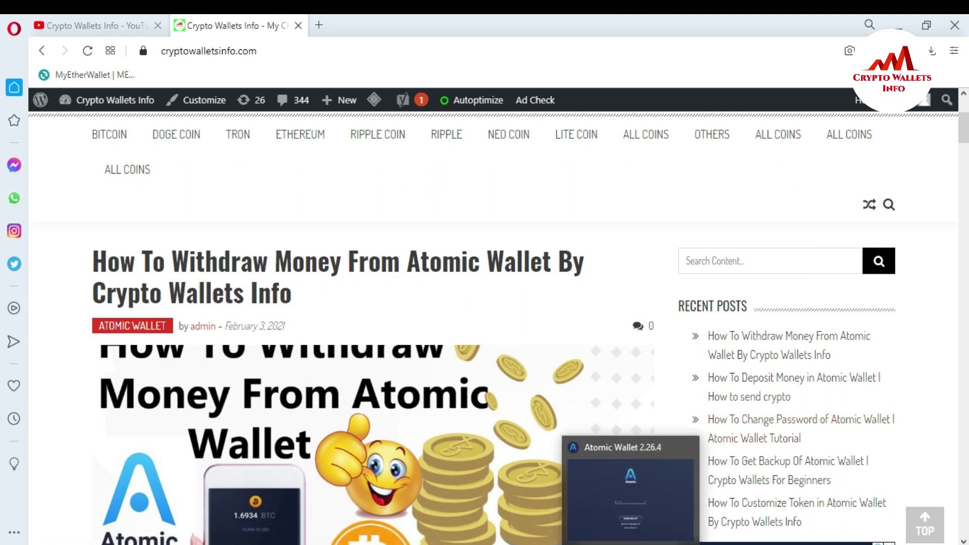
Bring Atomic Wallet forward and unlock it with the wallet password
click(631, 544)
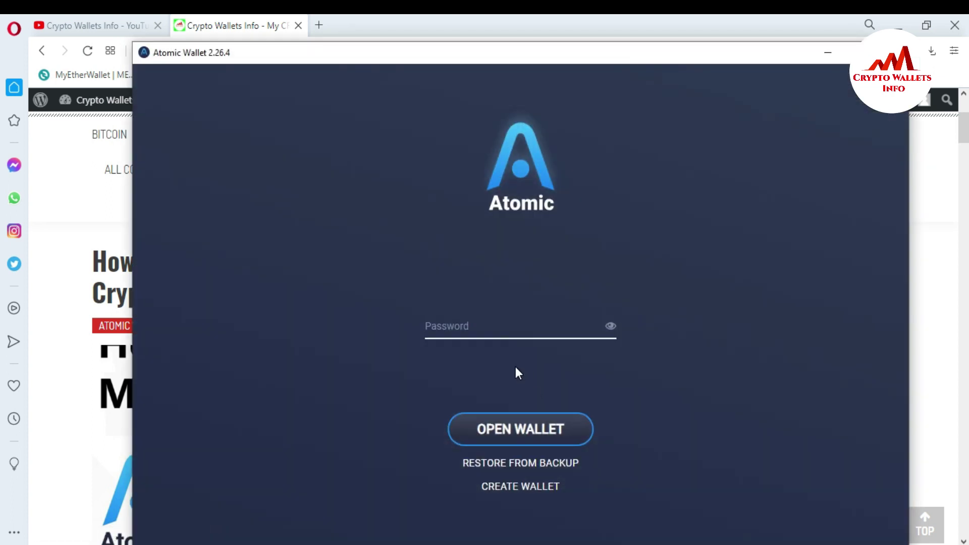
text(••••••••••••••)
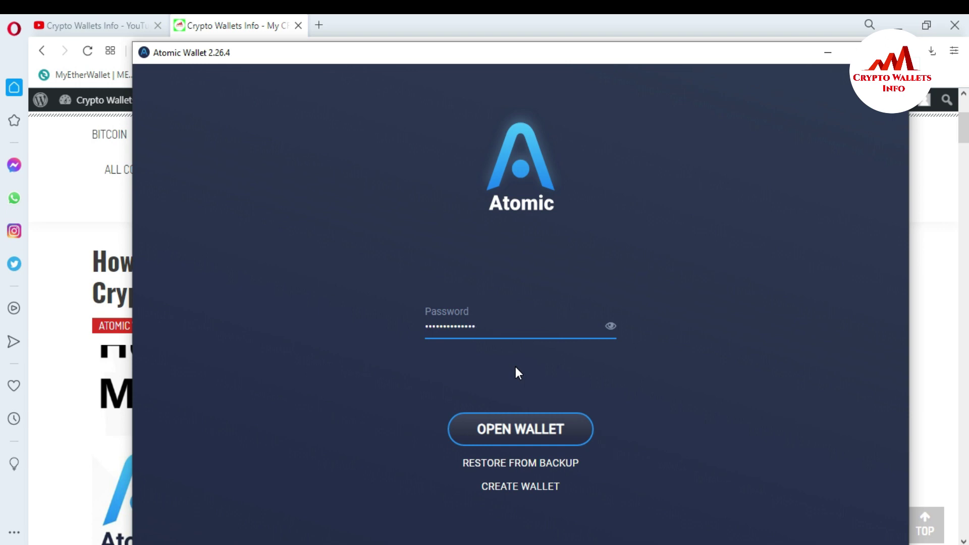
click(513, 429)
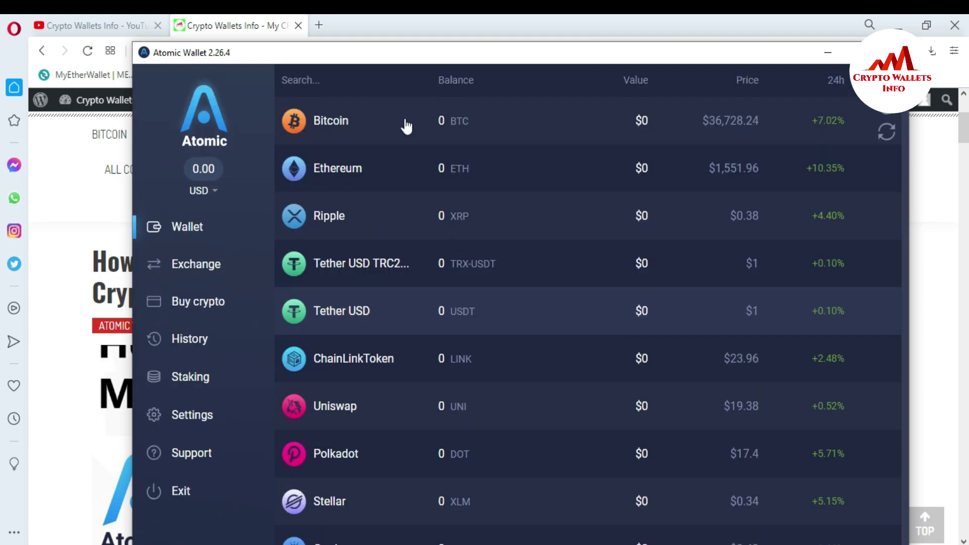
drag(422, 51, 410, 46)
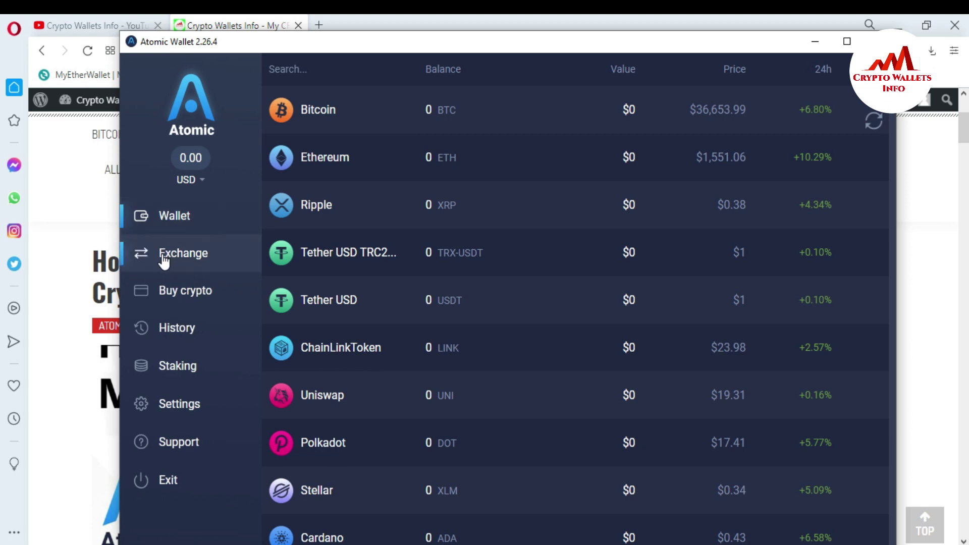
Open Instant Exchange and browse the send-coin list, keeping the TRX to BTC pair
click(194, 259)
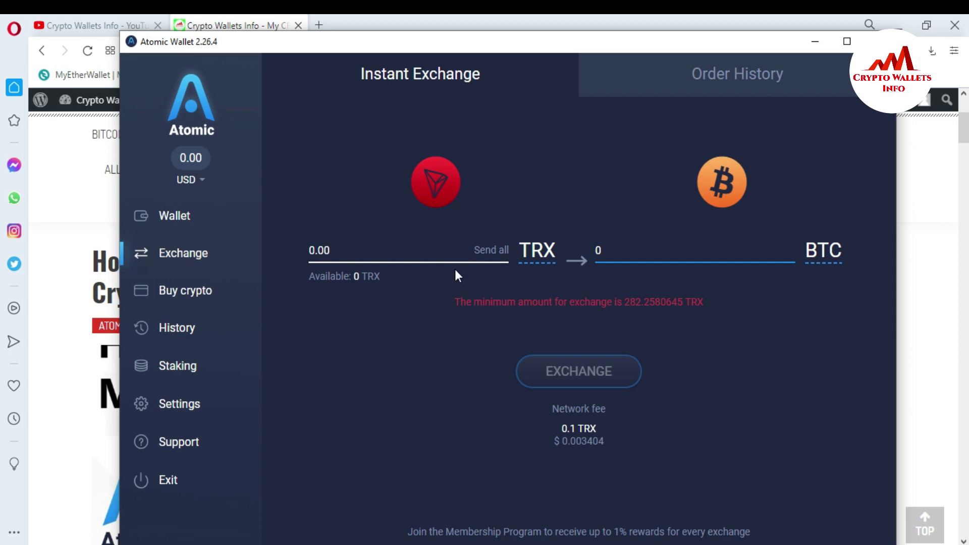
click(542, 258)
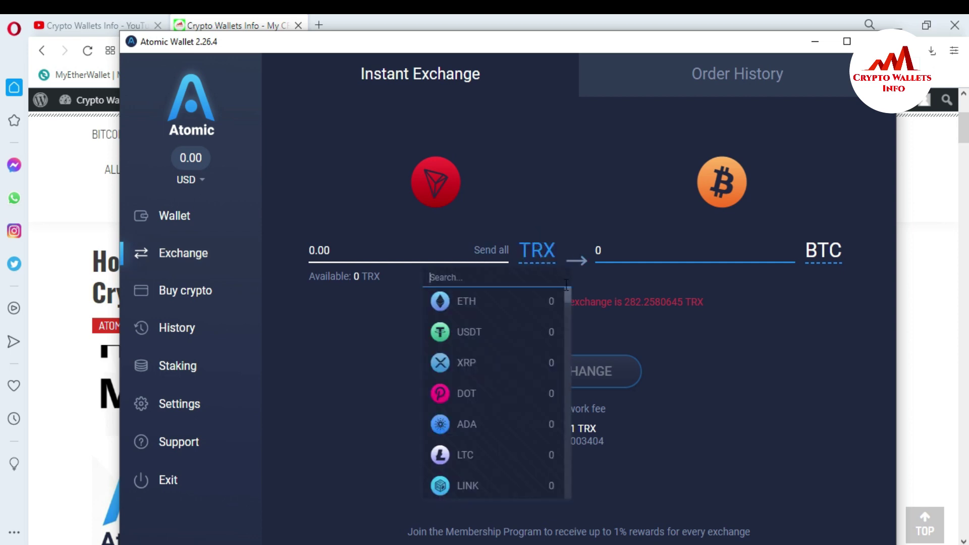
scroll(569, 303, down, 2)
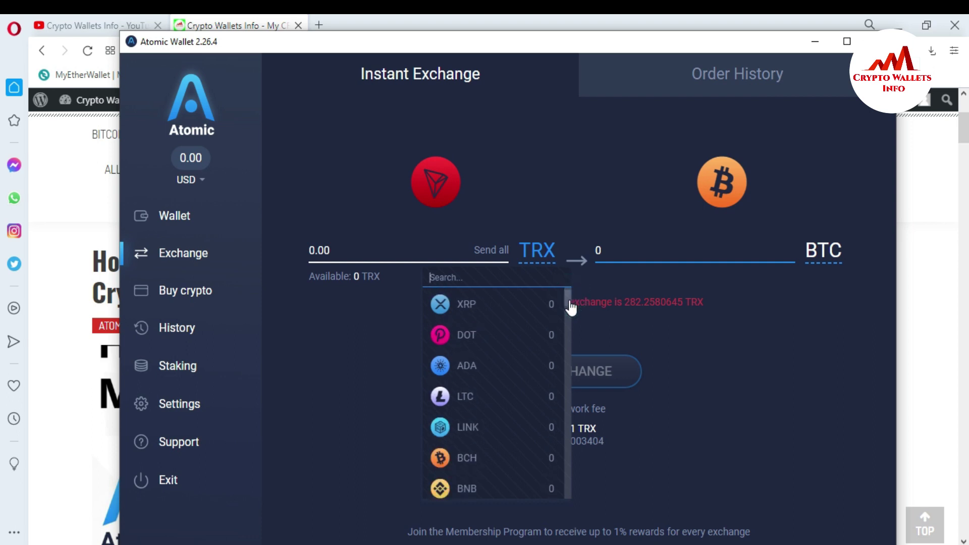
drag(570, 311, 566, 281)
click(505, 205)
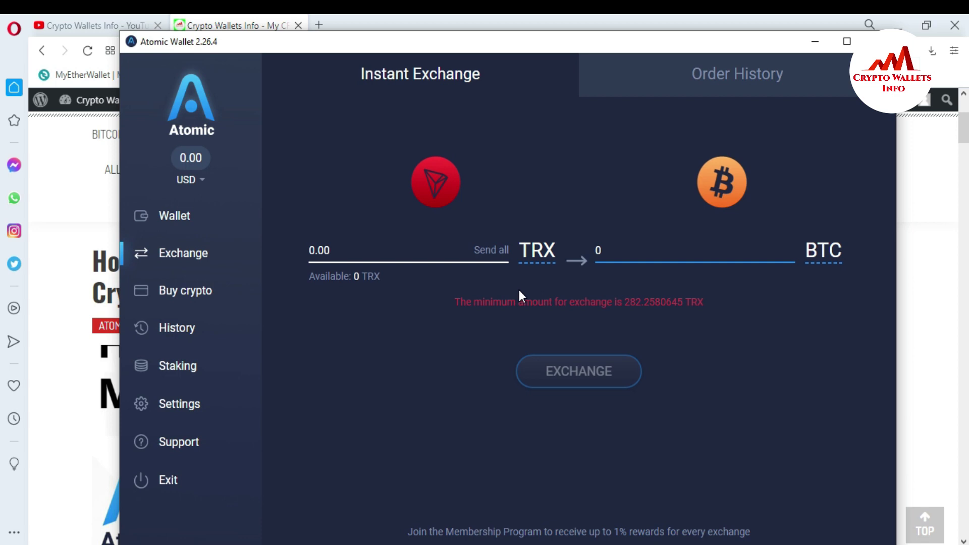
Choose ETH as the coin to send and DOGE as the coin to receive
click(533, 250)
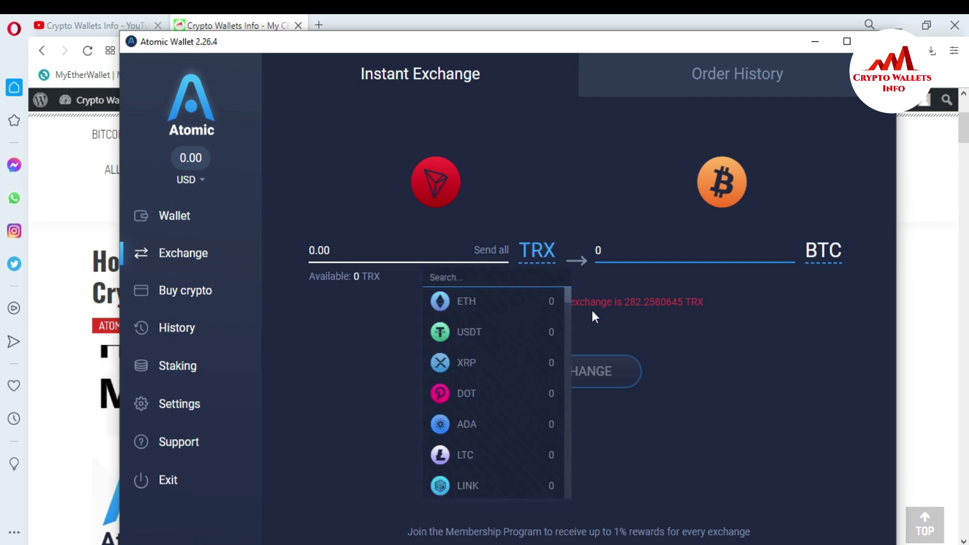
click(502, 305)
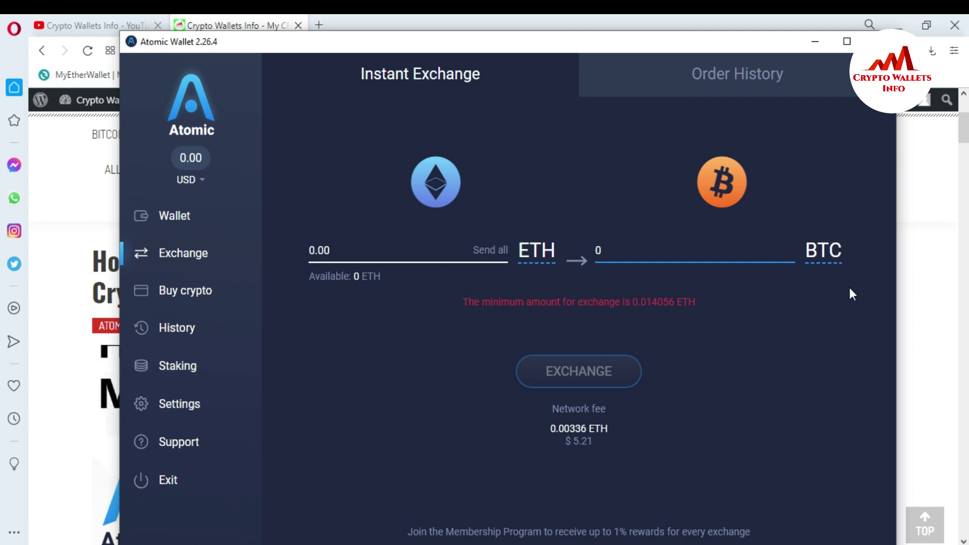
click(827, 260)
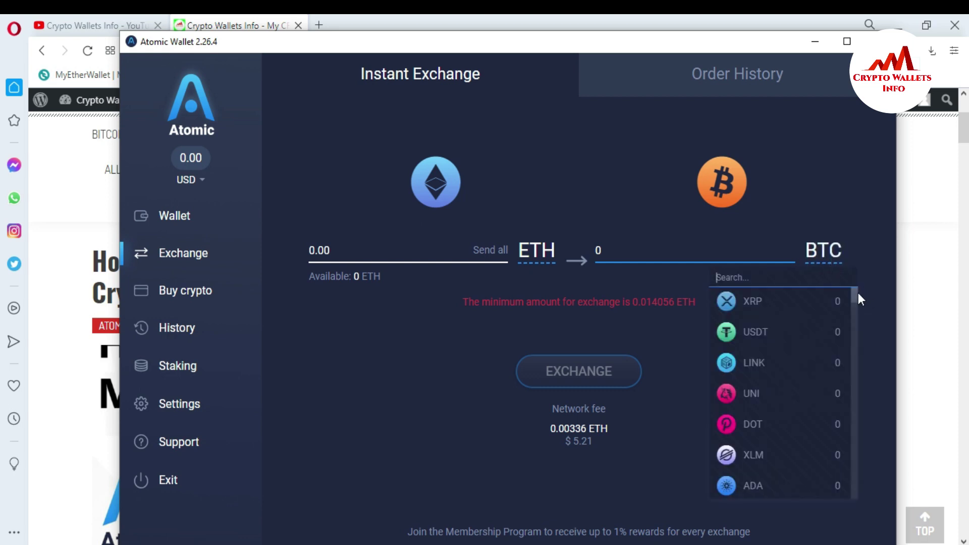
drag(857, 300, 859, 329)
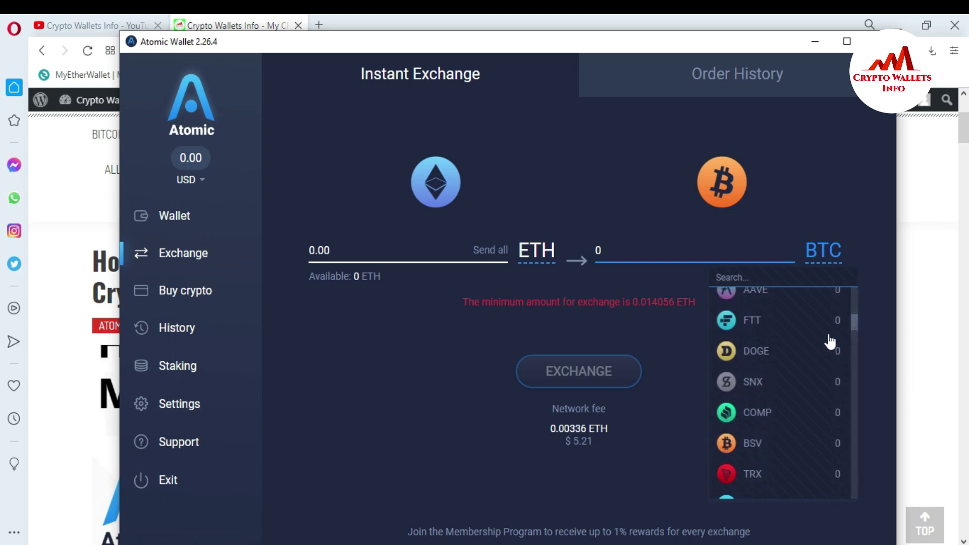
click(756, 354)
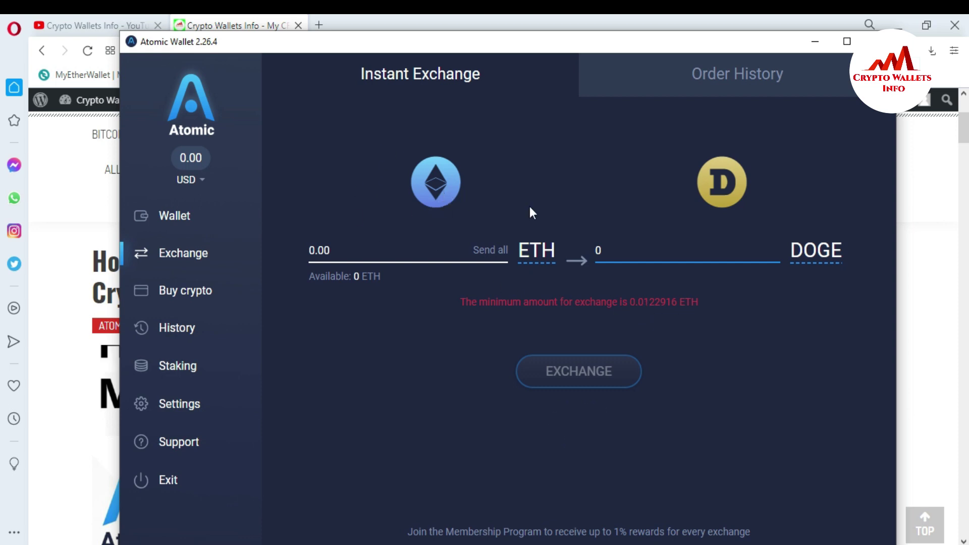
Enter 0.01 ETH to get a 301.6437509 DOGE quote with a 0.00336 ETH network fee
click(386, 225)
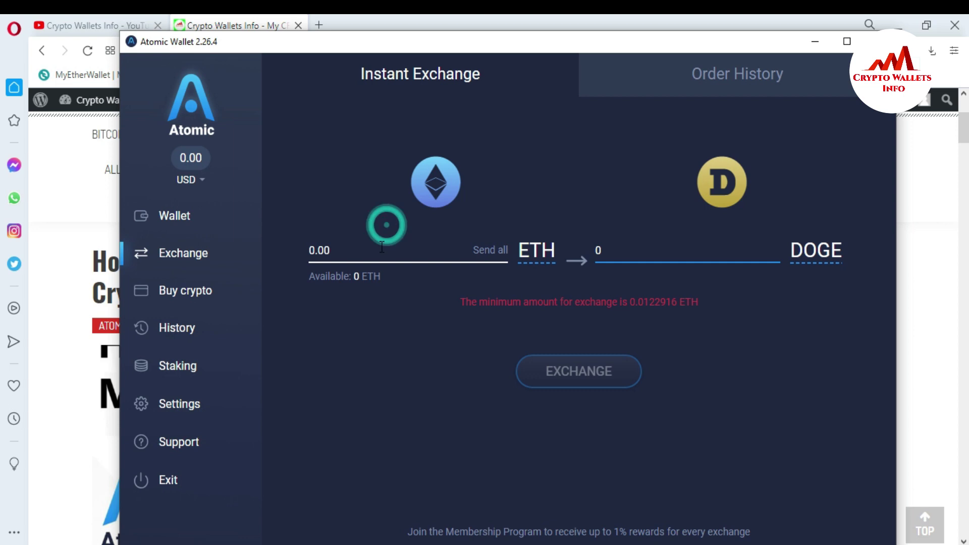
text(0.01)
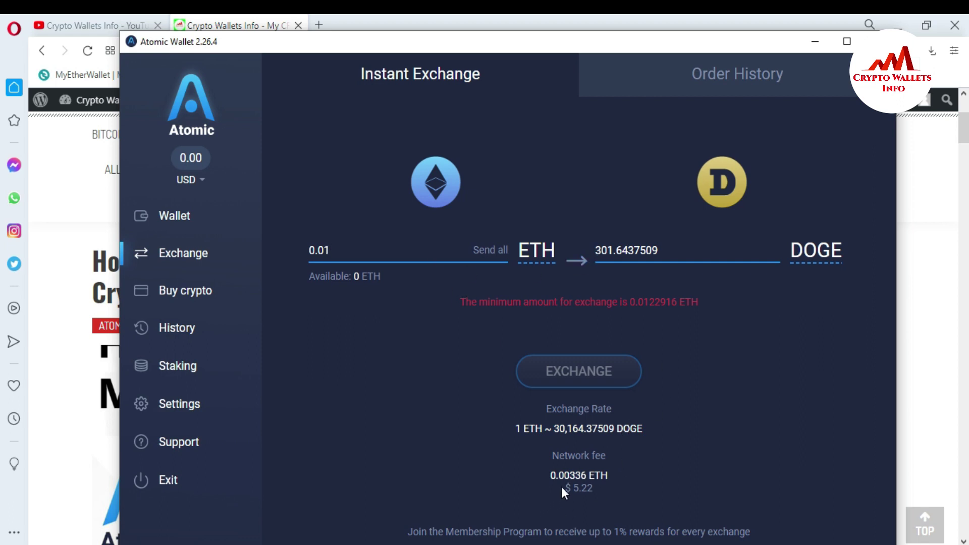
mouse_move(566, 488)
mouse_down()
mouse_move(595, 488)
mouse_move(553, 478)
mouse_up()
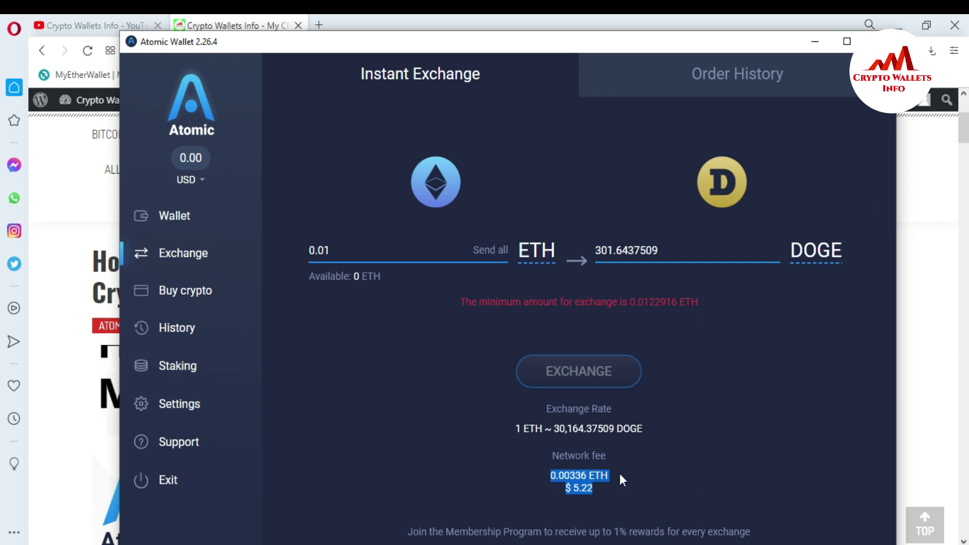
click(600, 489)
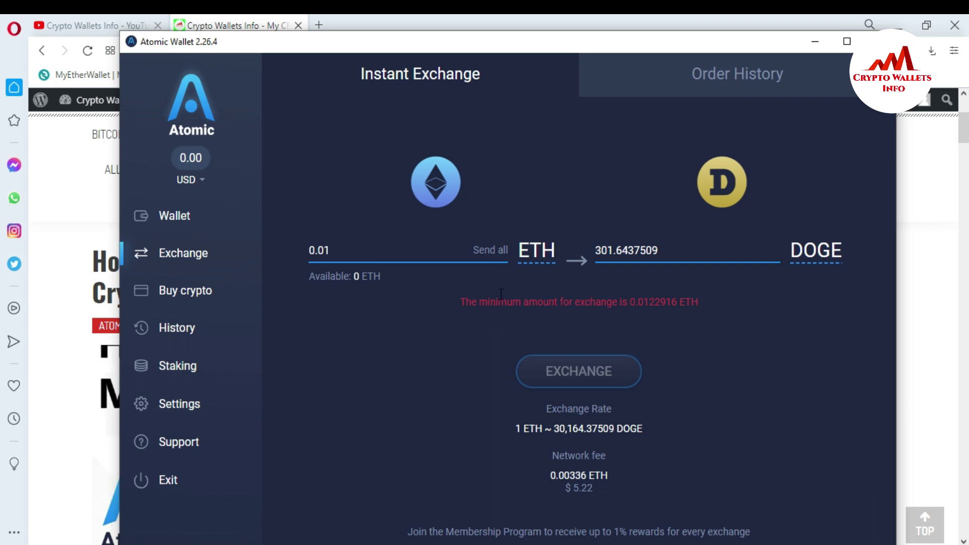
Switch the pair to send TRX, found by searching 'trx', and receive ETH
click(492, 250)
click(535, 250)
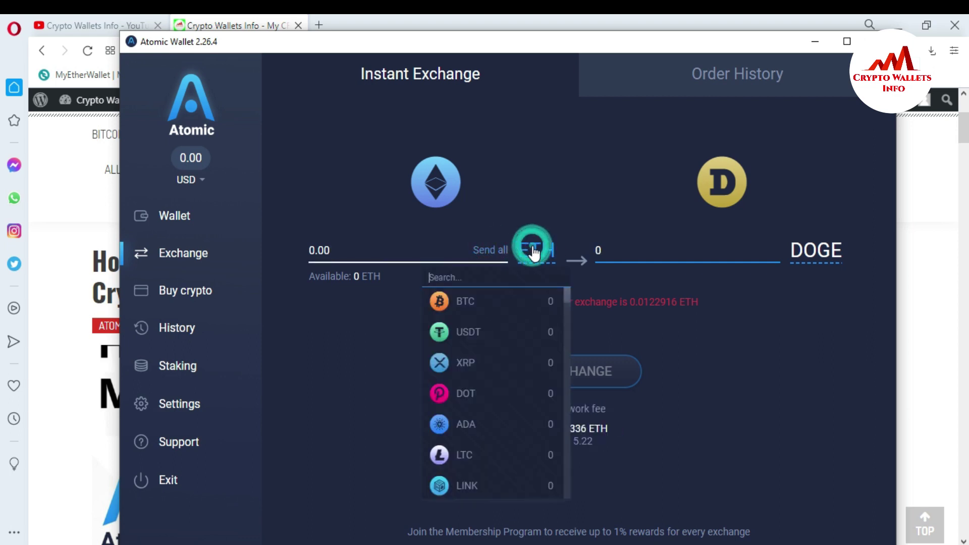
click(565, 296)
scroll(568, 294, up, 1)
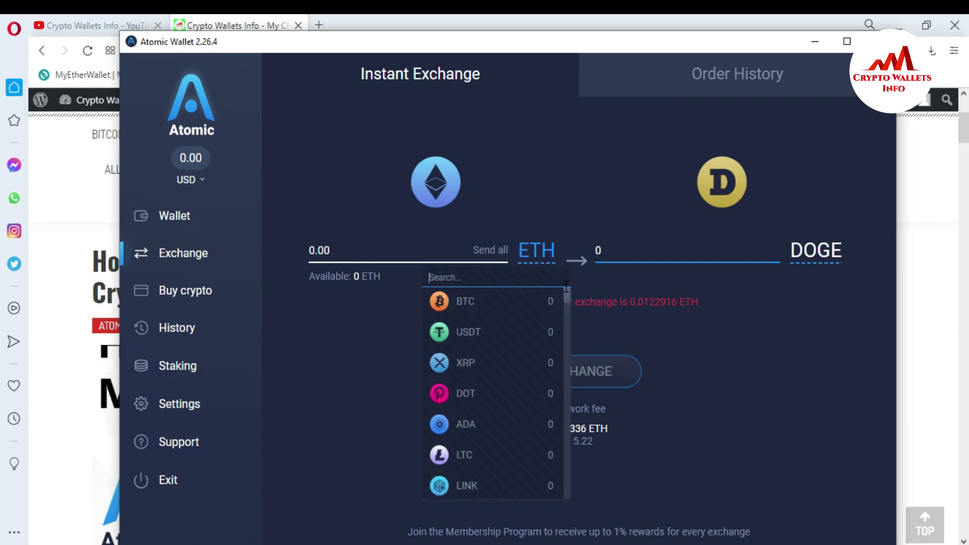
text(trx)
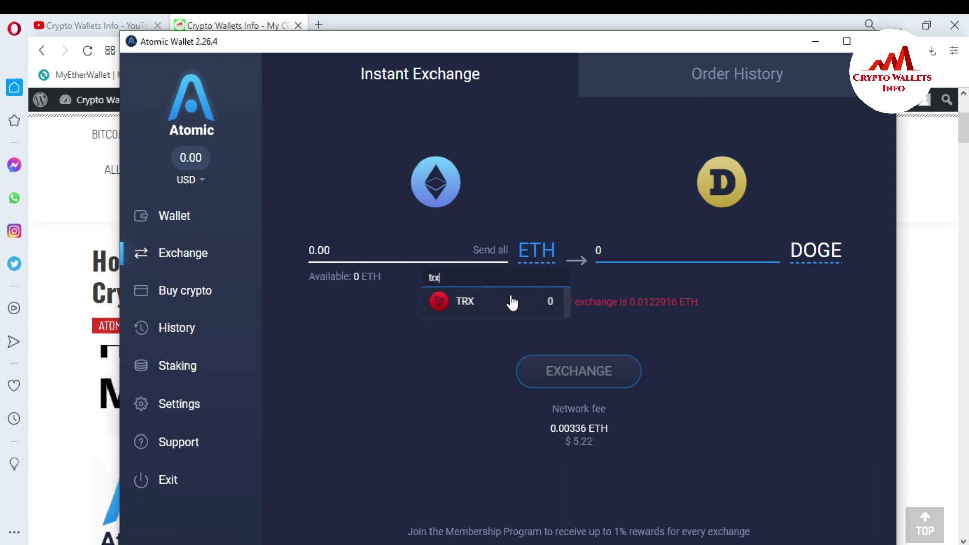
click(510, 297)
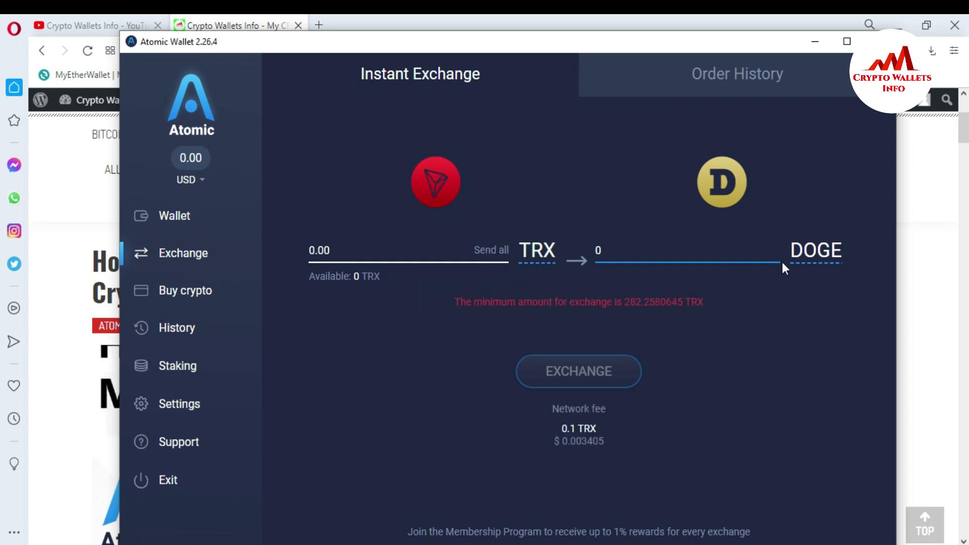
click(807, 251)
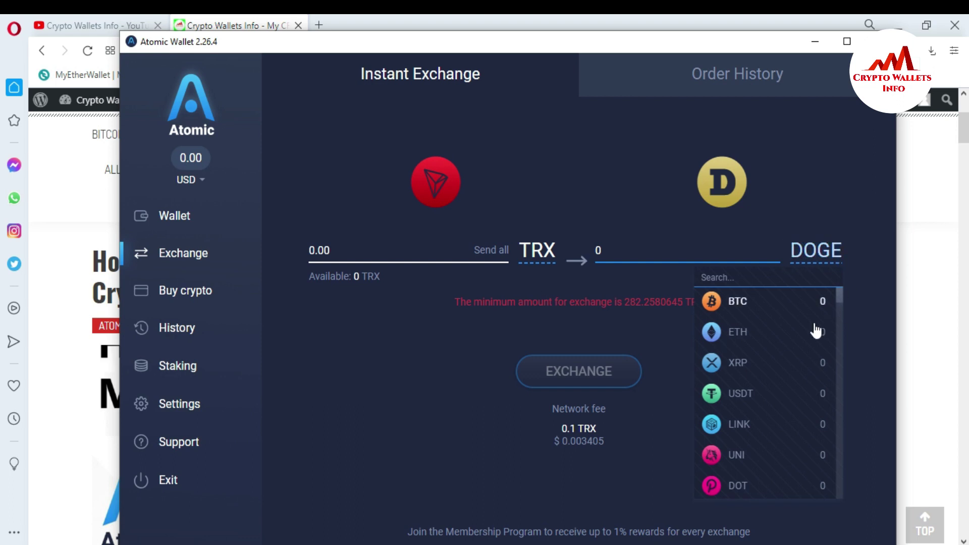
click(760, 326)
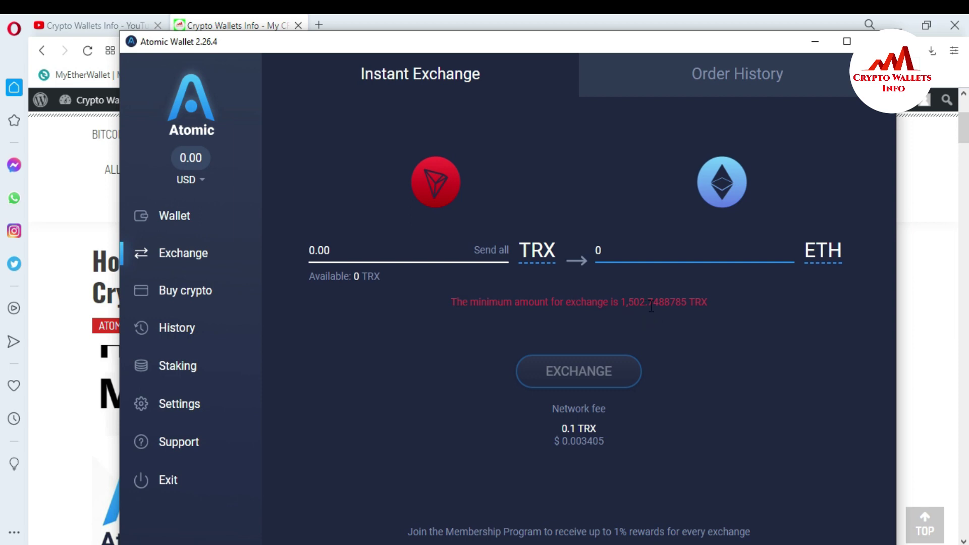
click(824, 251)
click(756, 314)
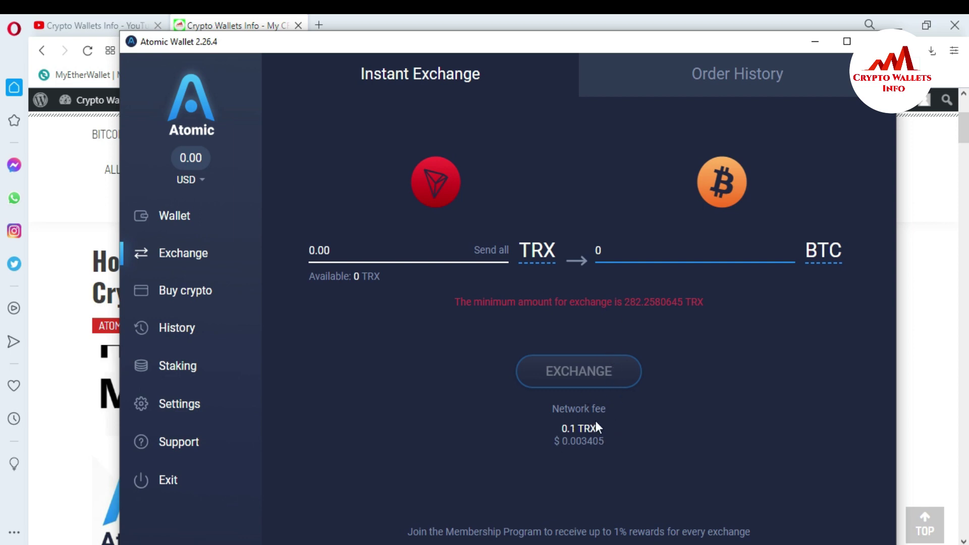
drag(615, 444, 544, 439)
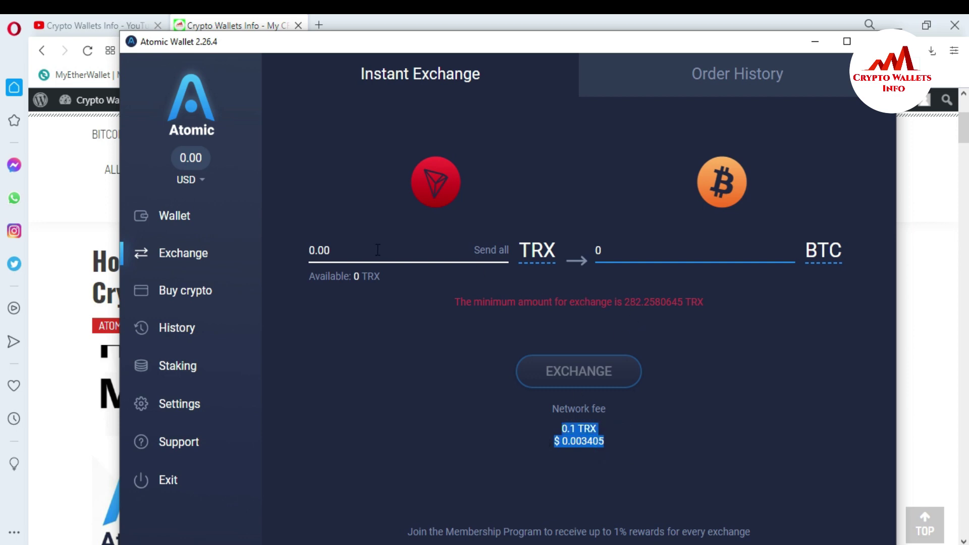
drag(626, 303, 699, 304)
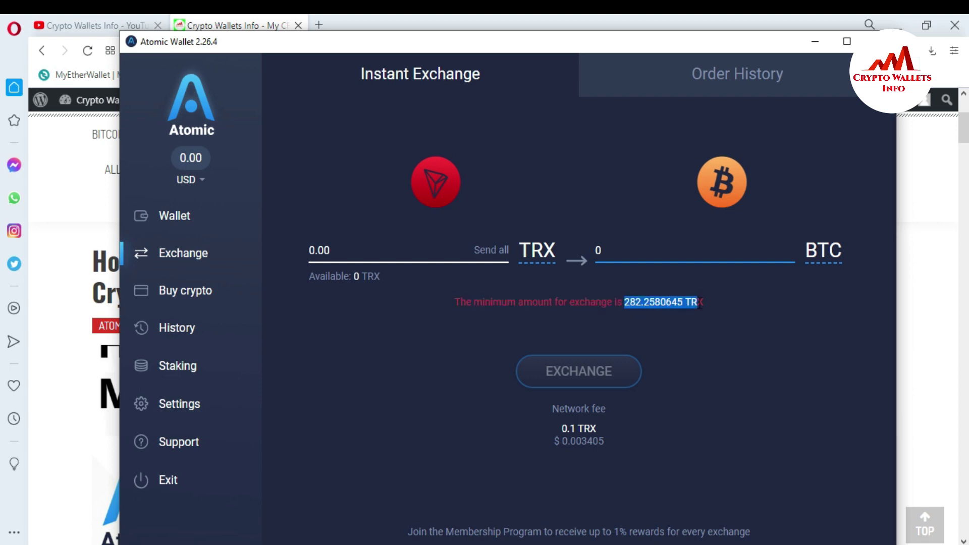
click(700, 302)
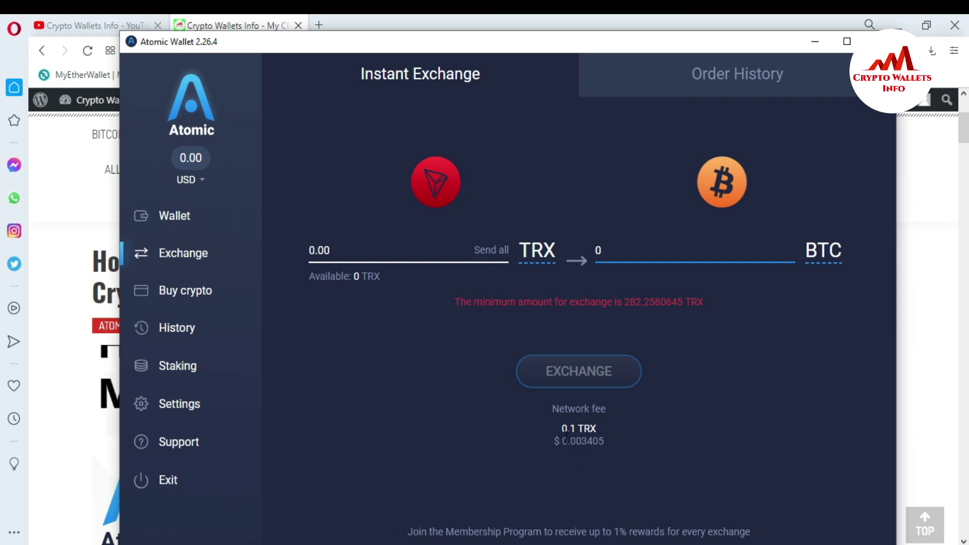
drag(556, 440, 615, 450)
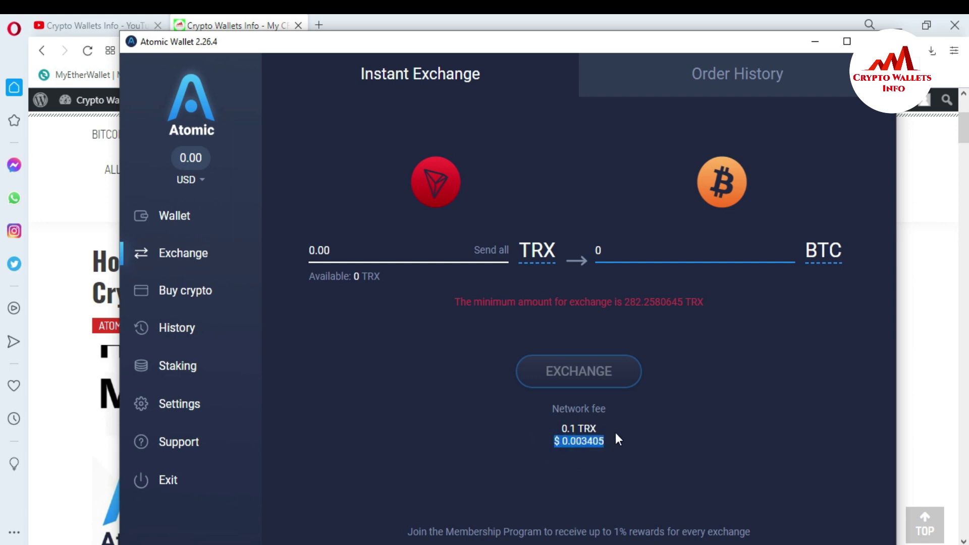
click(615, 433)
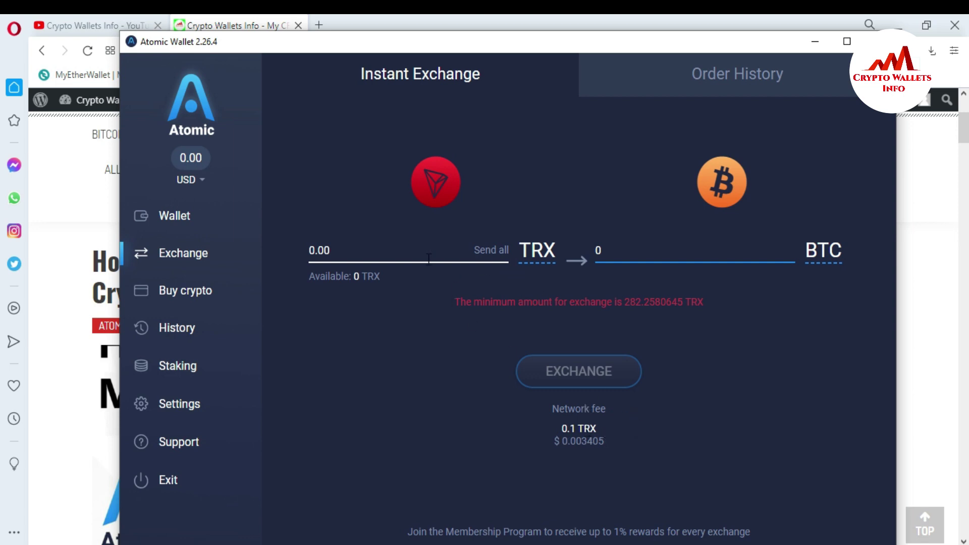
Enter 1000 TRX for a 0.0009015 BTC quote and attempt the exchange
click(353, 249)
text(1000)
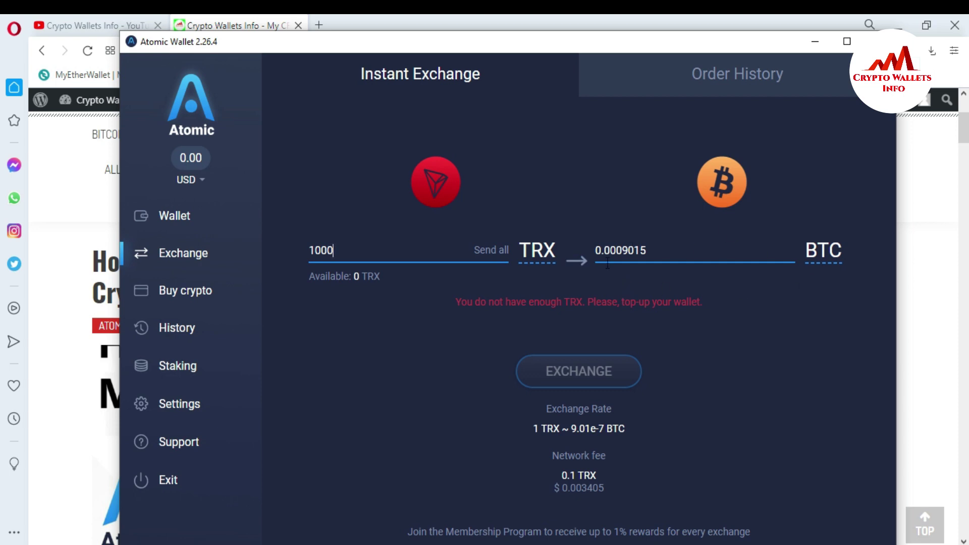
click(578, 372)
Return to the Wallet coin list and reposition the Atomic Wallet window
click(173, 216)
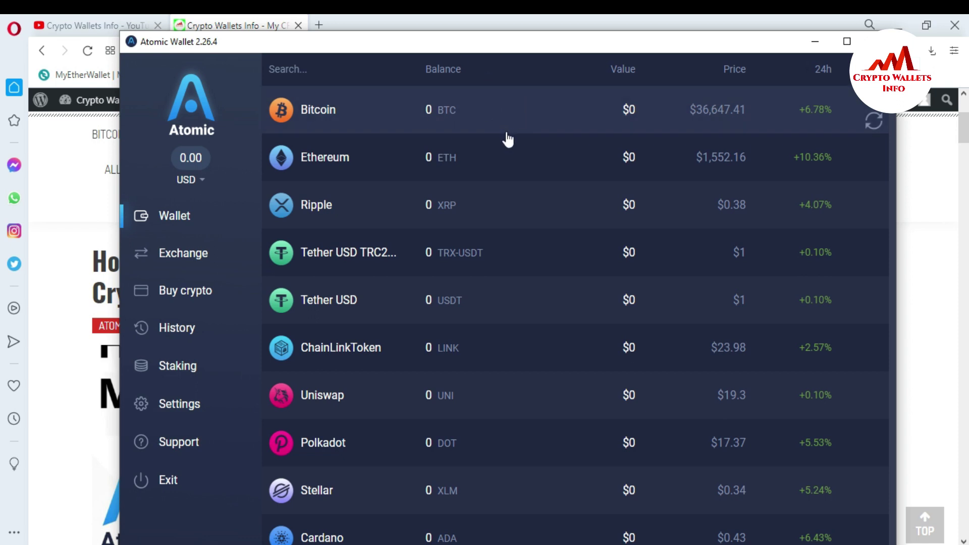
drag(553, 46, 576, 30)
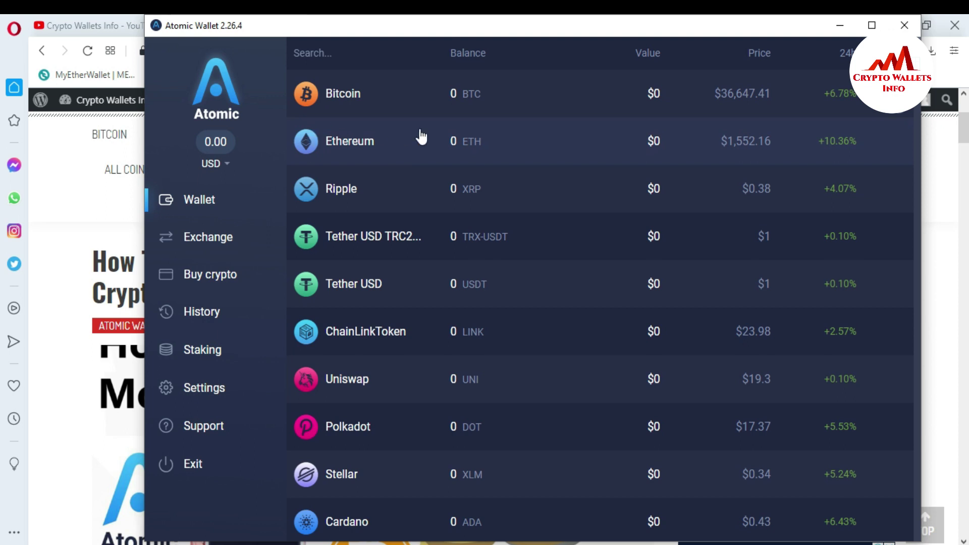
Minimize Atomic Wallet, check the YouTube tab, then return to the Crypto Wallets Info site
click(840, 26)
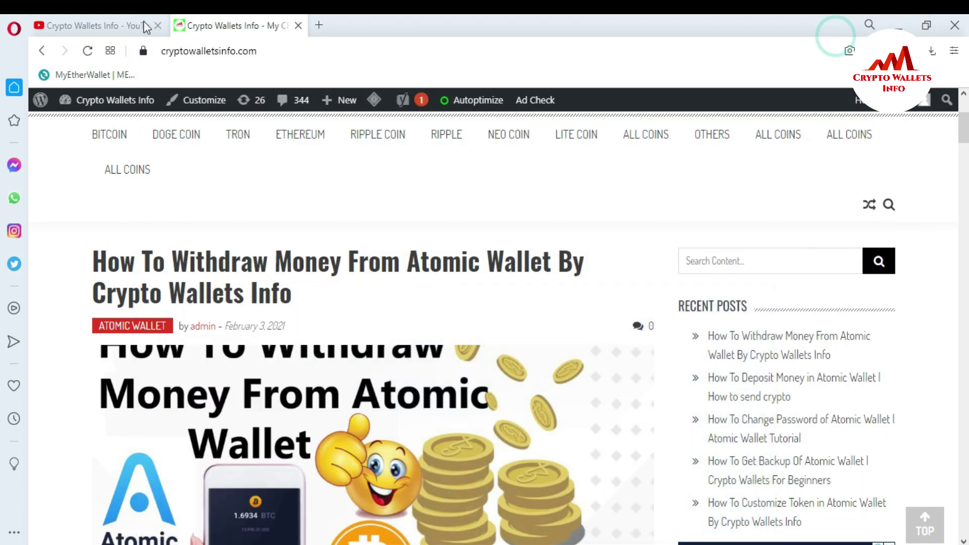
click(110, 27)
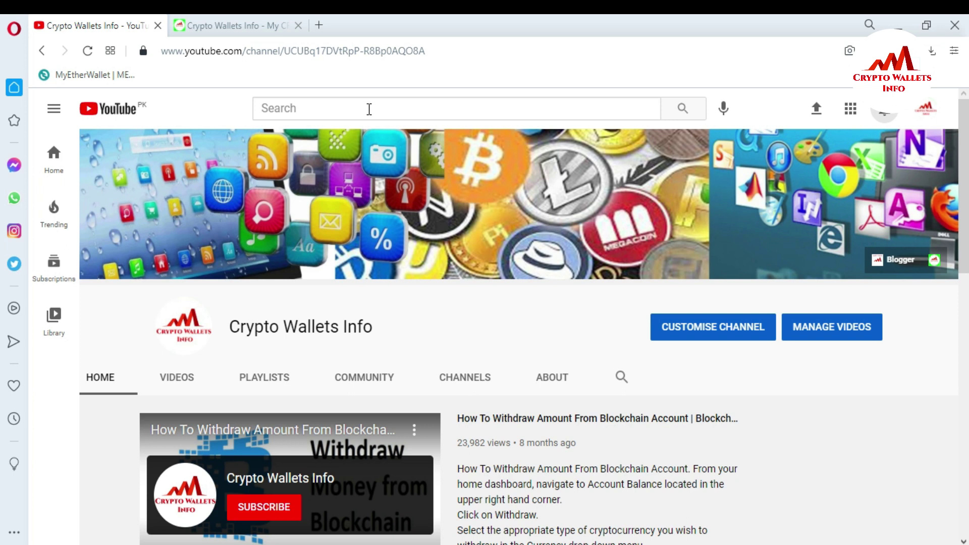
click(211, 24)
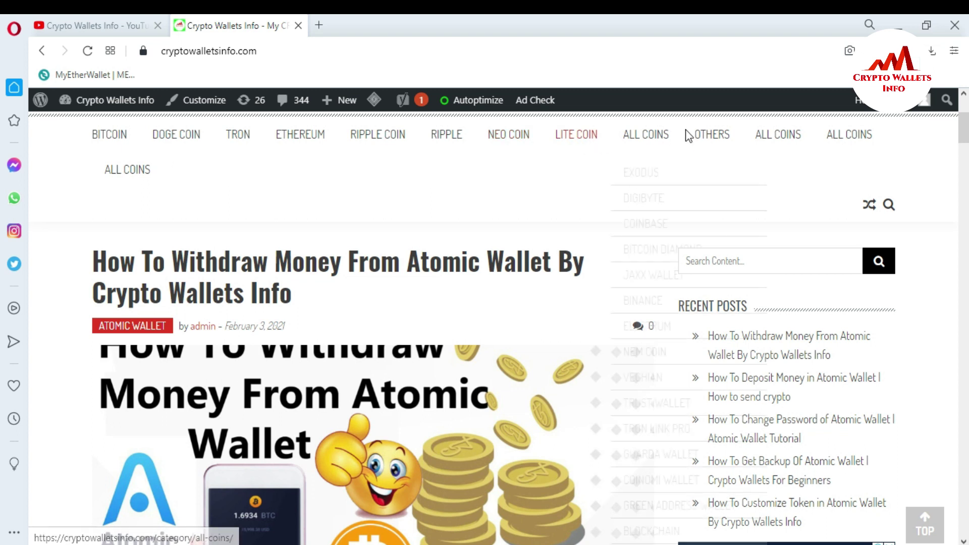
Open the COINBASE category from the ALL COINS menu and dismiss the ad popup
mouse_move(649, 135)
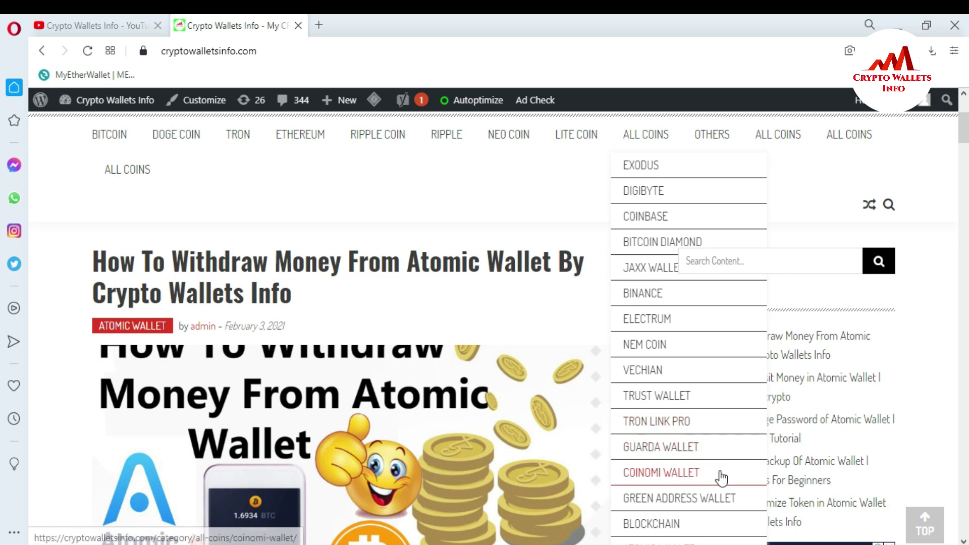
click(678, 523)
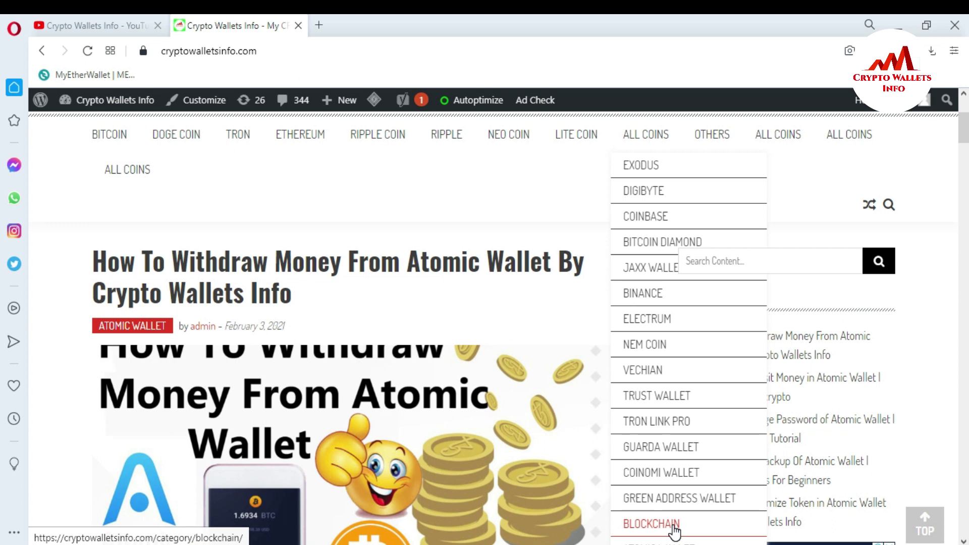
click(644, 219)
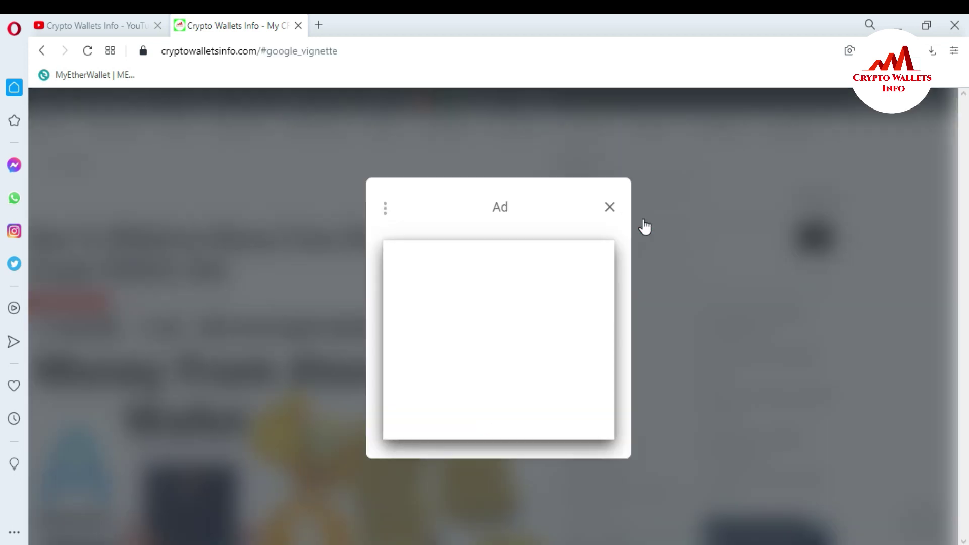
click(615, 207)
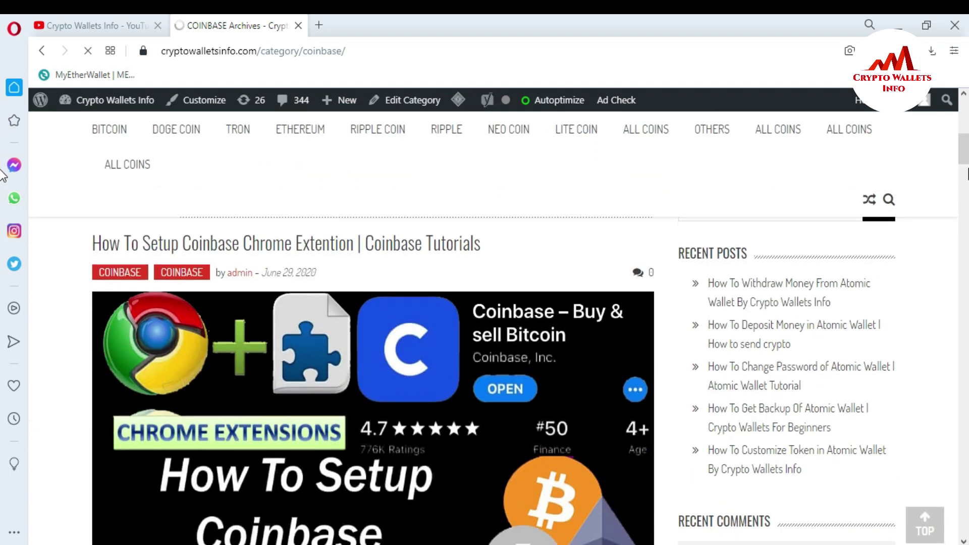
Scroll the COINBASE archive past the password-recovery and 2FA posts to the multiple Bitcoin wallets tutorial
scroll(962, 141, up, 10)
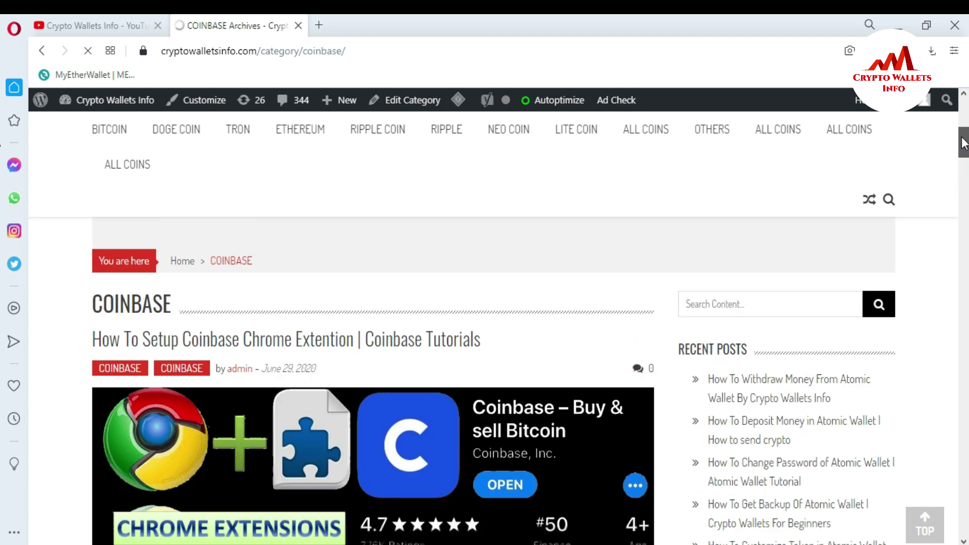
scroll(484, 328, down, 8)
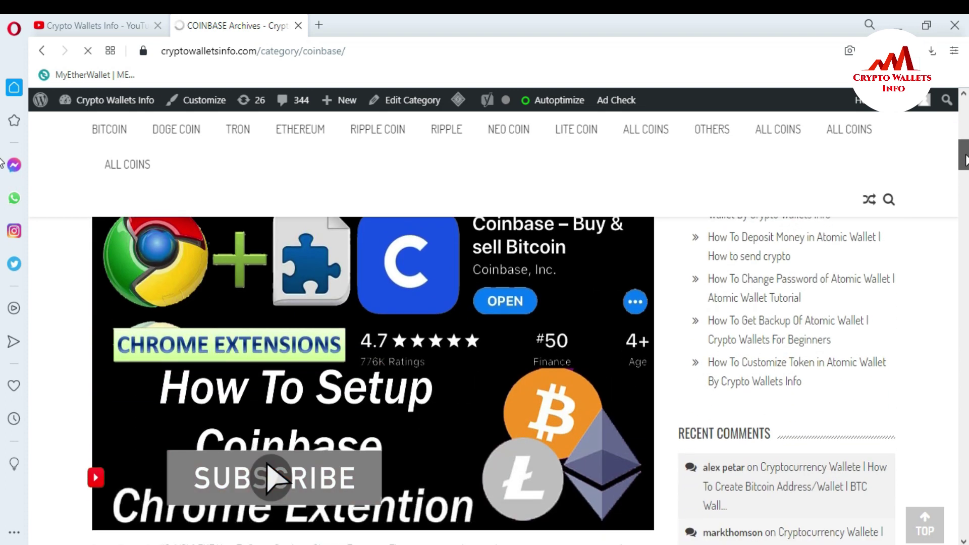
scroll(2, 178, down, 5)
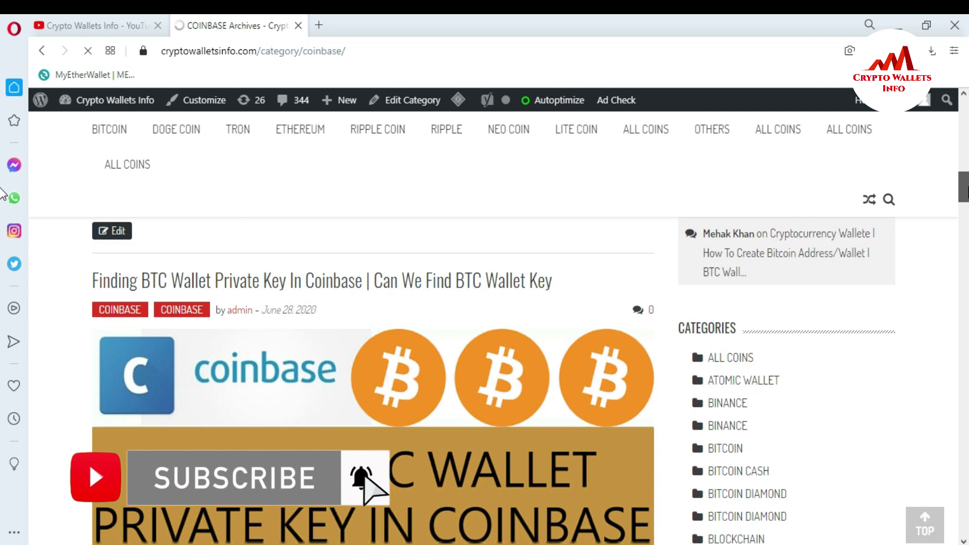
scroll(3, 208, down, 3)
scroll(3, 208, down, 6)
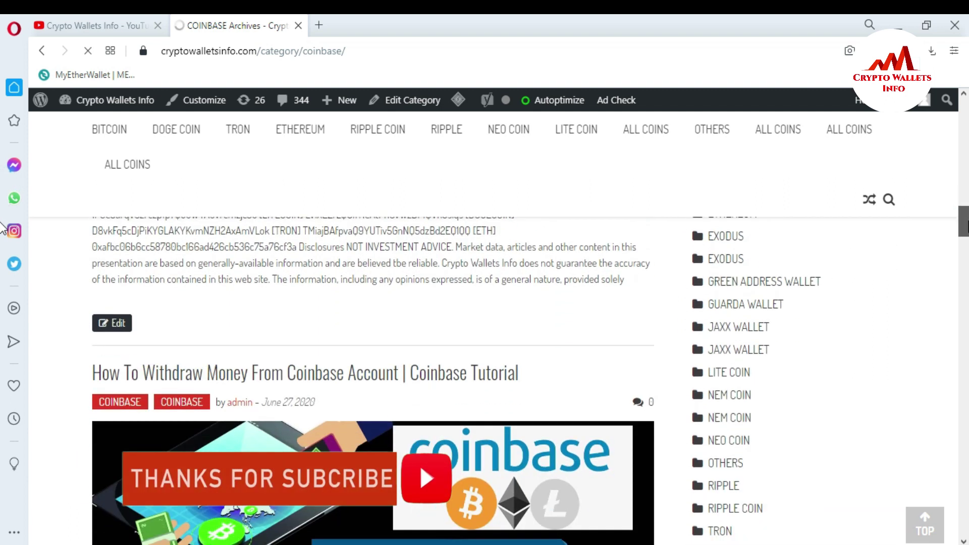
scroll(3, 236, down, 2)
scroll(3, 236, down, 10)
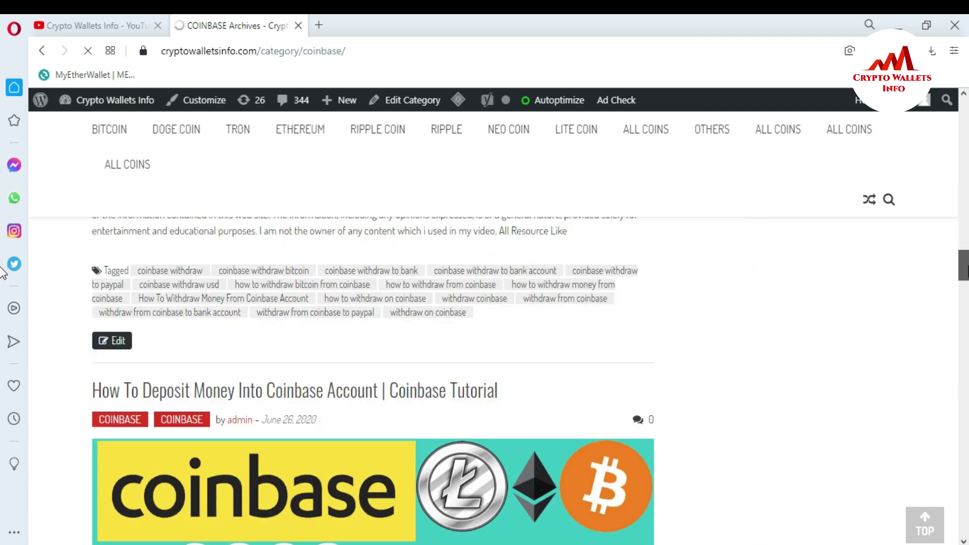
scroll(3, 280, down, 10)
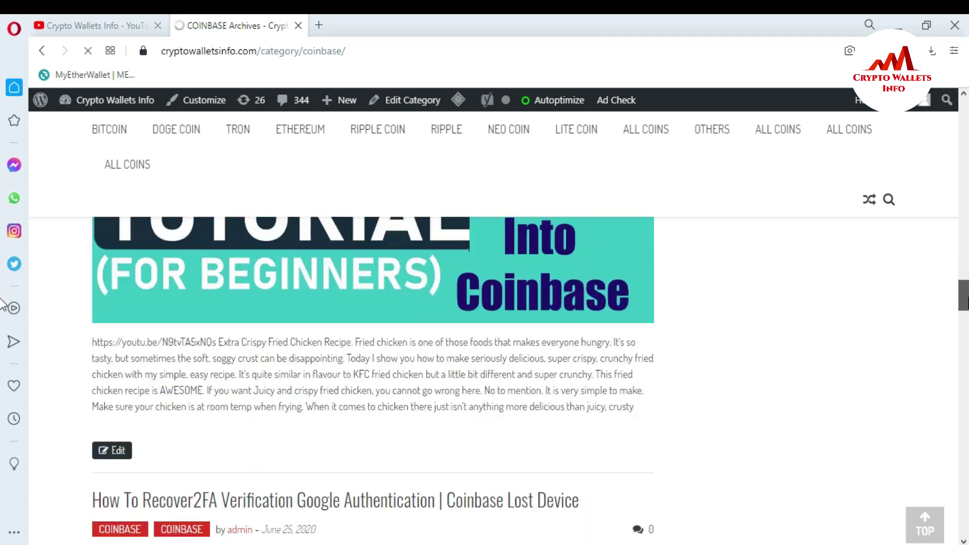
scroll(3, 315, down, 7)
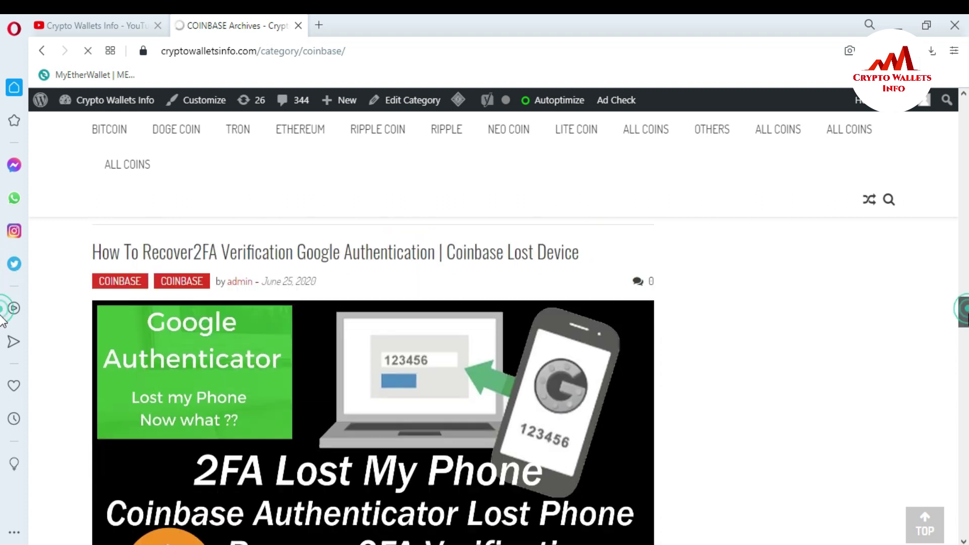
scroll(3, 348, down, 6)
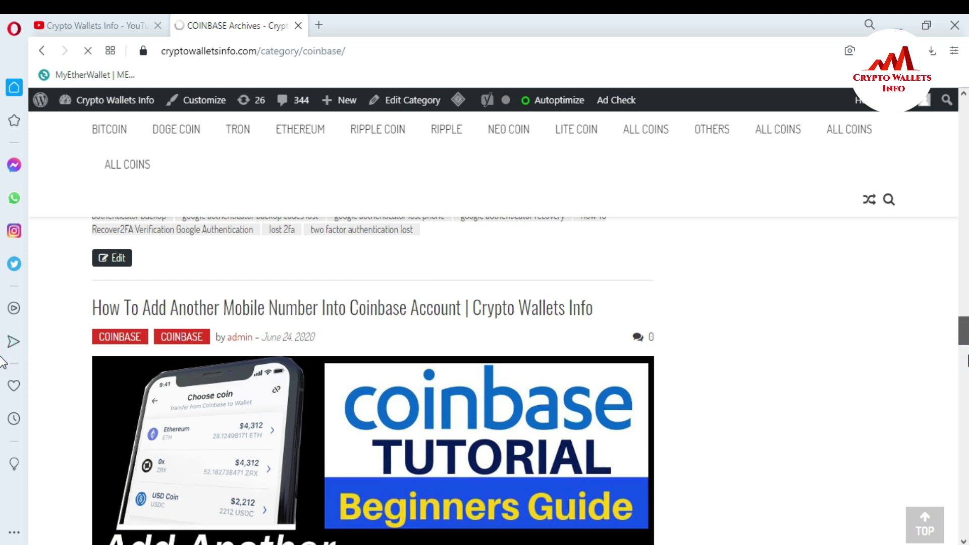
scroll(3, 384, down, 8)
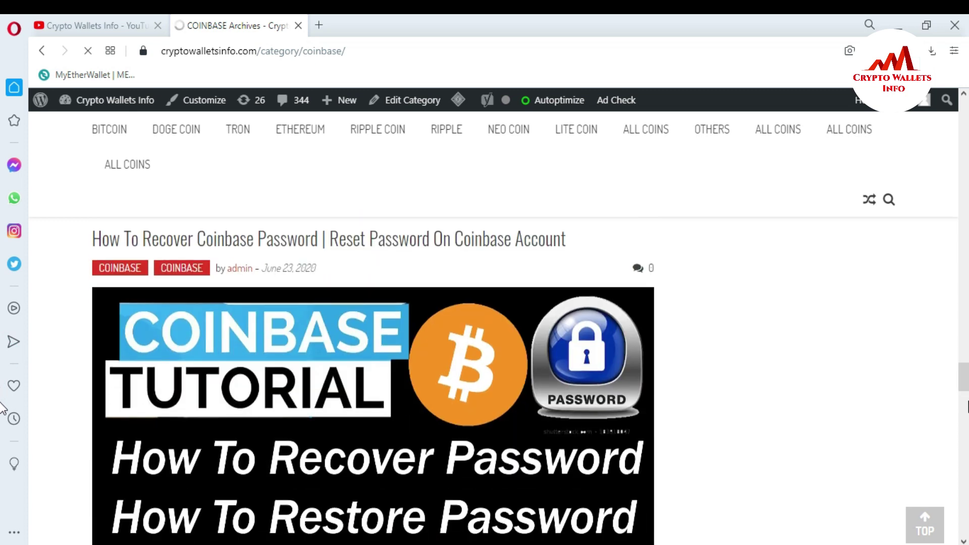
scroll(3, 409, down, 8)
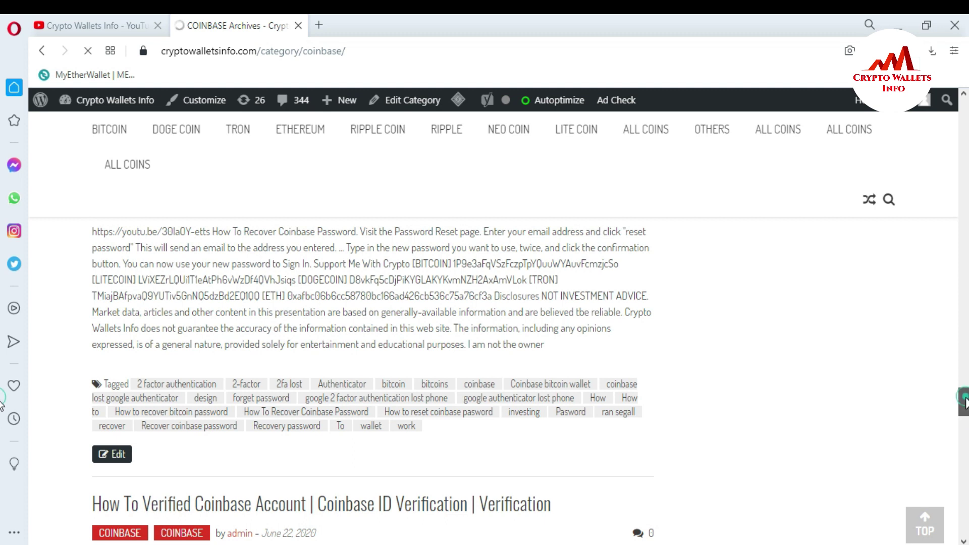
scroll(3, 409, down, 4)
scroll(3, 419, down, 10)
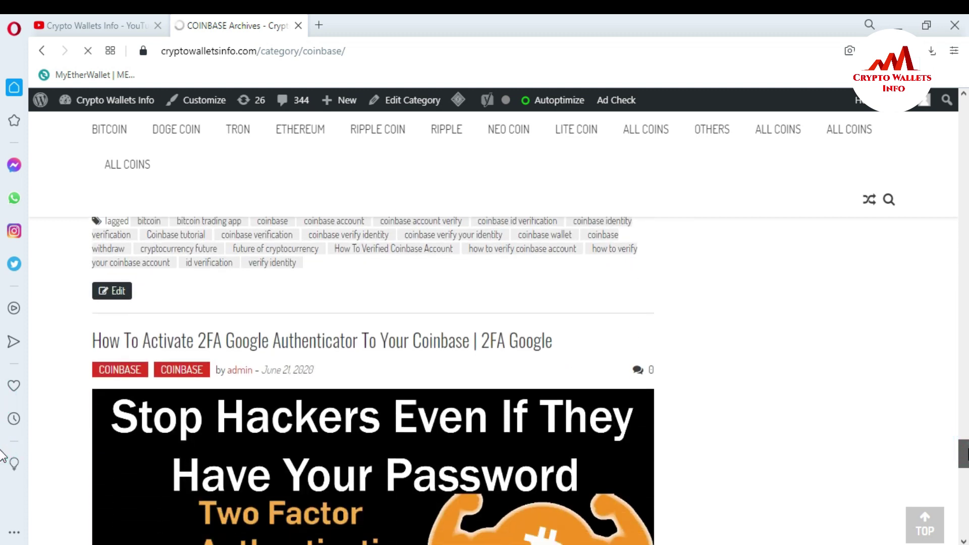
scroll(2, 456, down, 8)
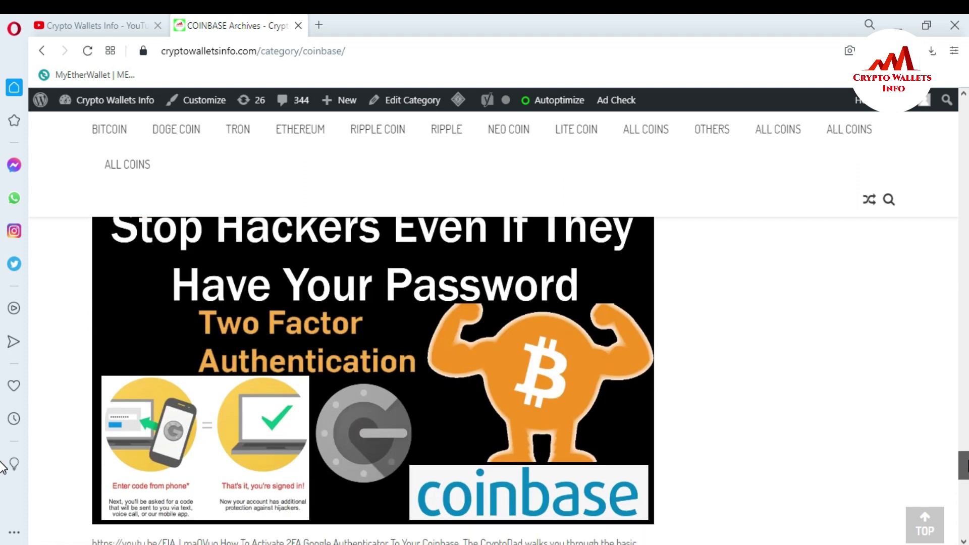
scroll(3, 487, down, 4)
scroll(3, 492, down, 3)
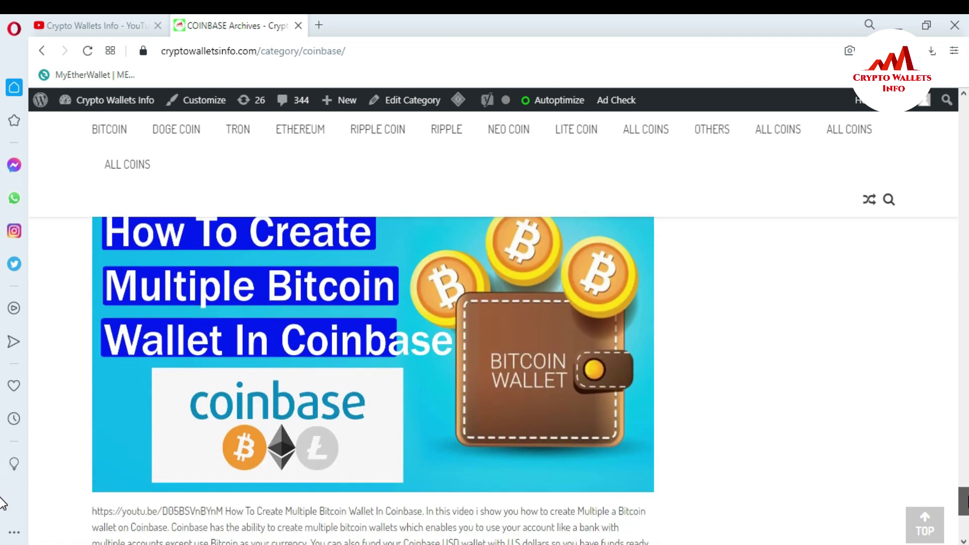